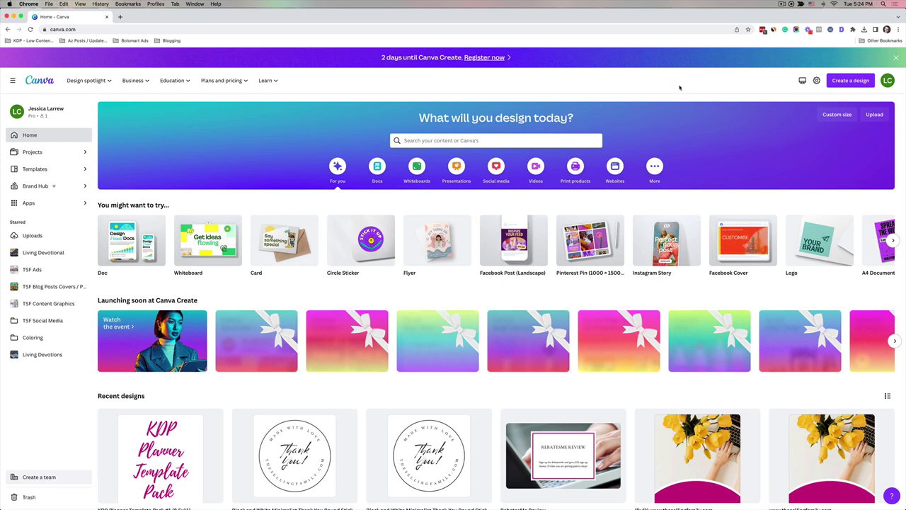
Create a new custom-size design measuring 2.25 by 2.25 inches.
left_click(858, 82)
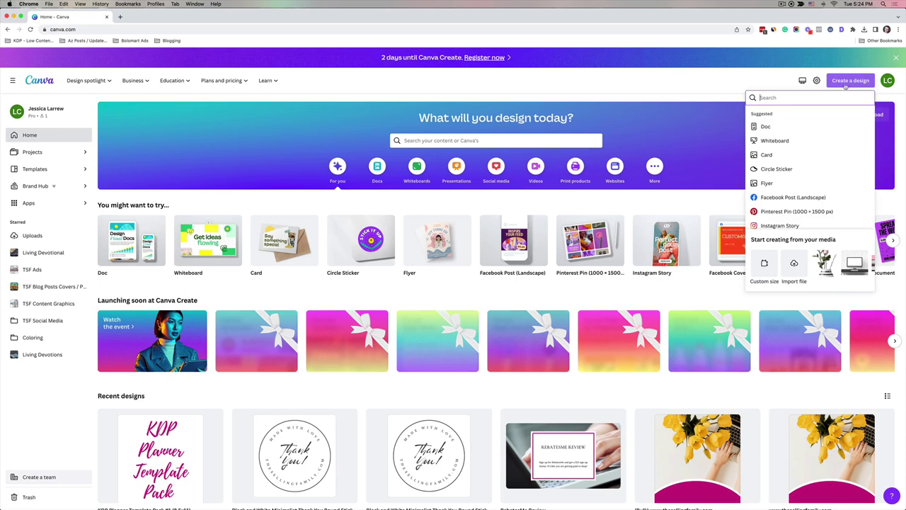
left_click(764, 270)
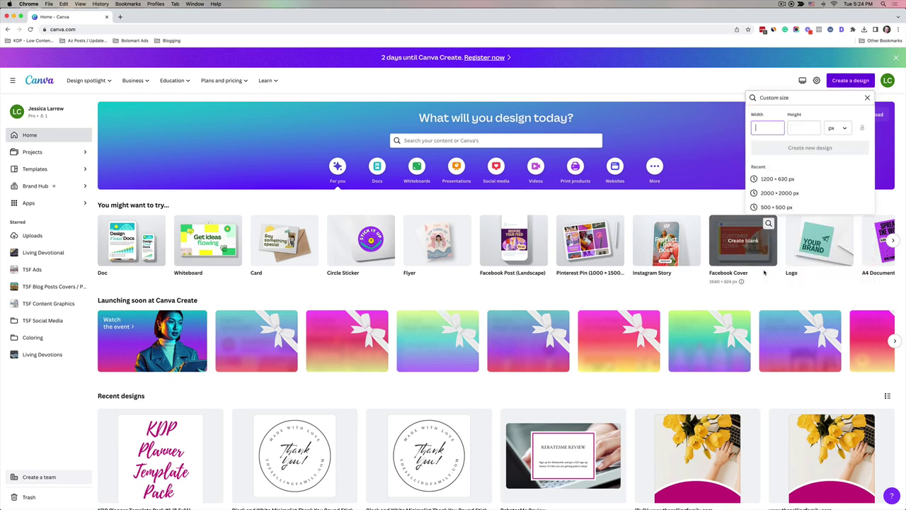
left_click(836, 129)
left_click(837, 163)
left_click(763, 129)
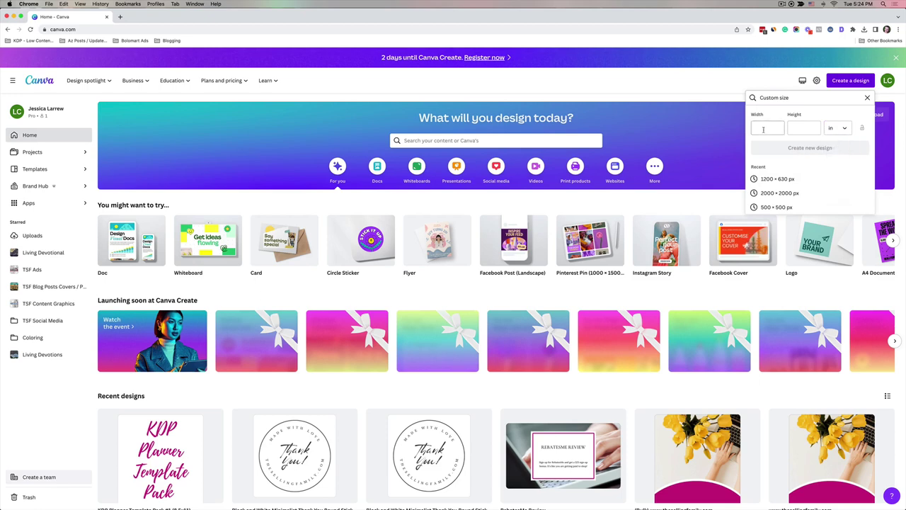
type("2.25")
key("Tab")
type("2.25")
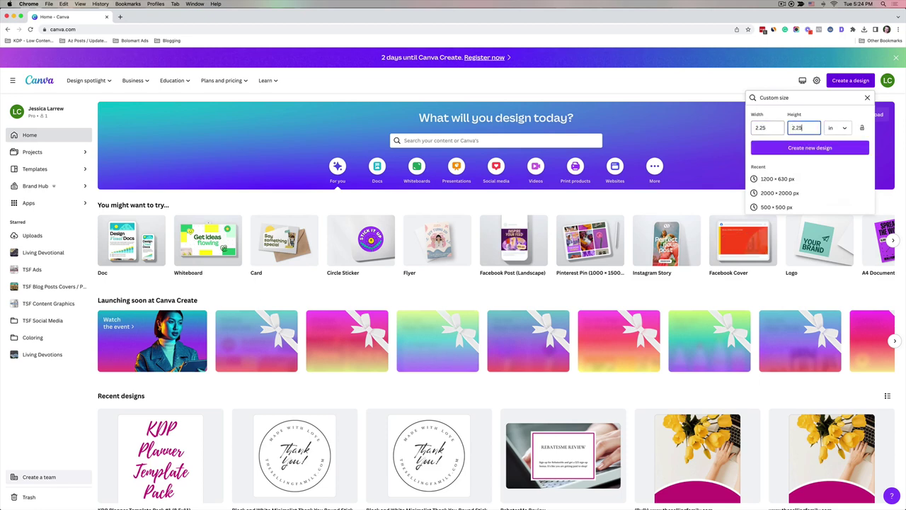
left_click(808, 149)
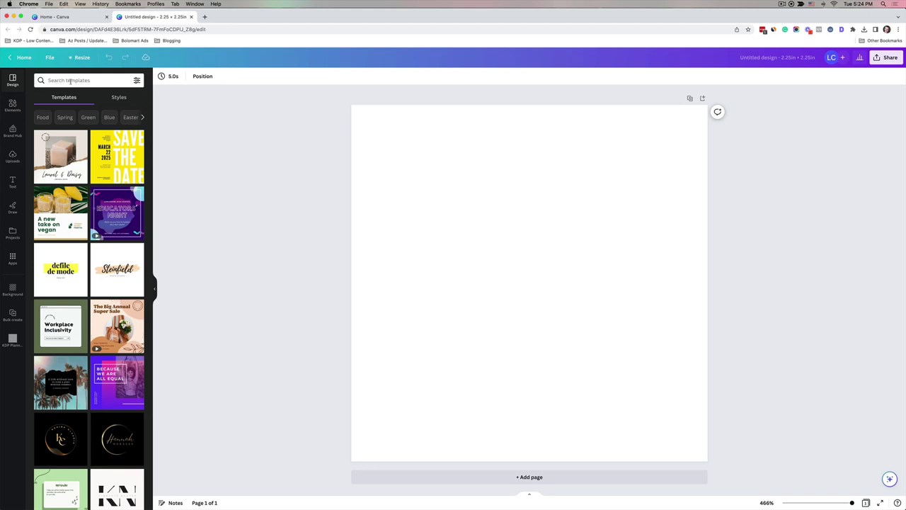
Search the templates for "thank you sticker" and apply the round white one with "For supporting my small business" text and pink hearts.
left_click(52, 81)
left_click(51, 81)
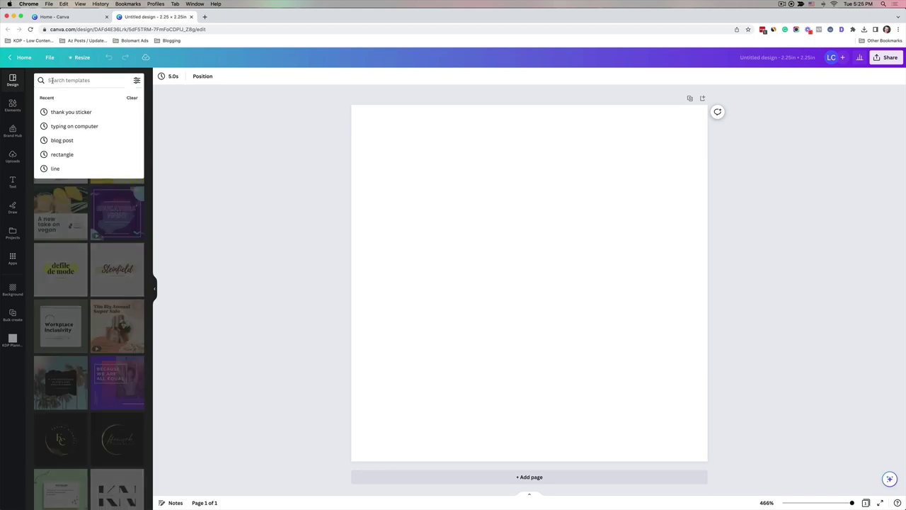
type("th")
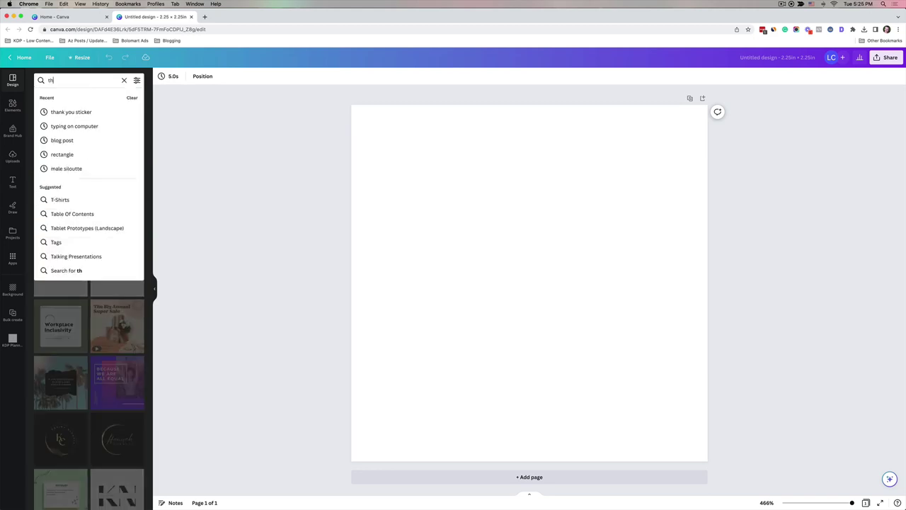
type("ank you sticker")
key("Return")
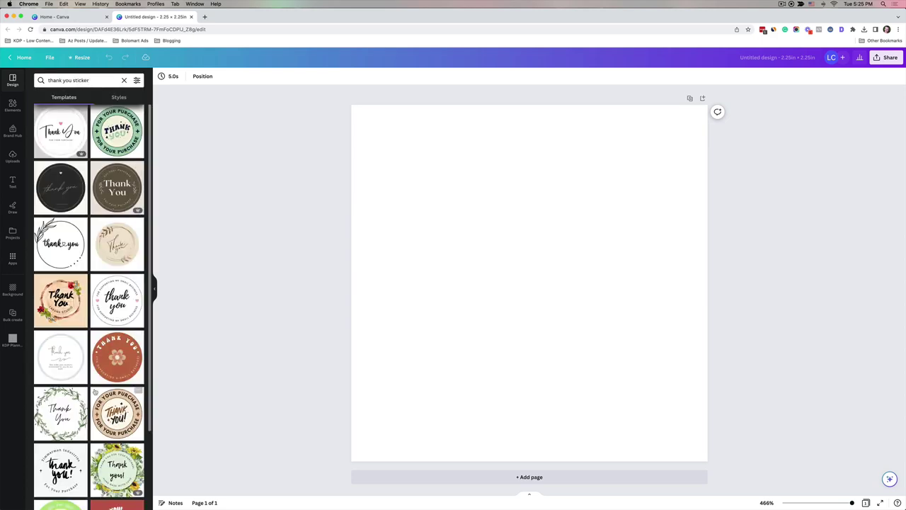
scroll(92, 341, "down", 5)
scroll(92, 340, "down", 1)
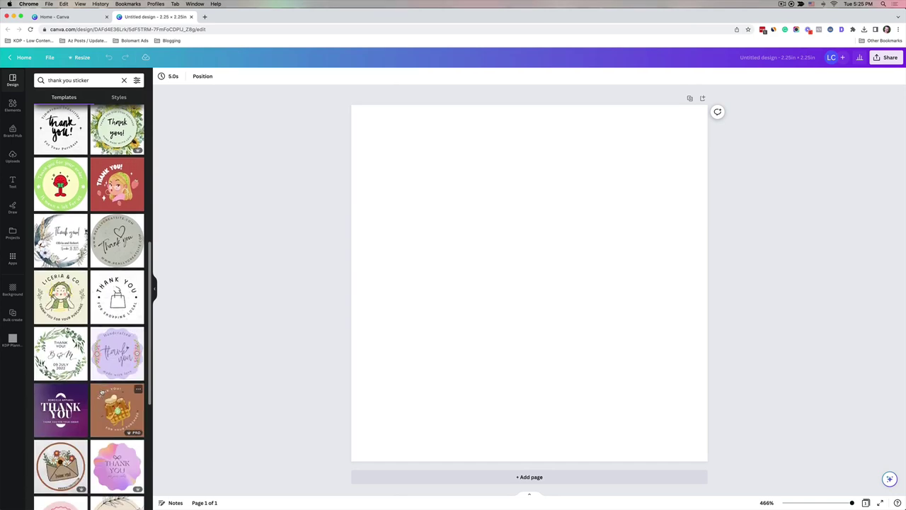
scroll(101, 390, "up", 6)
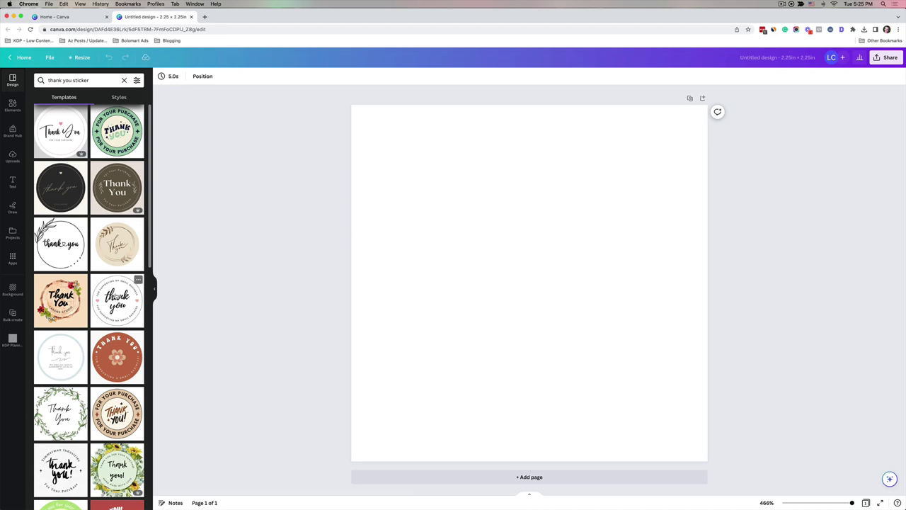
left_click(117, 296)
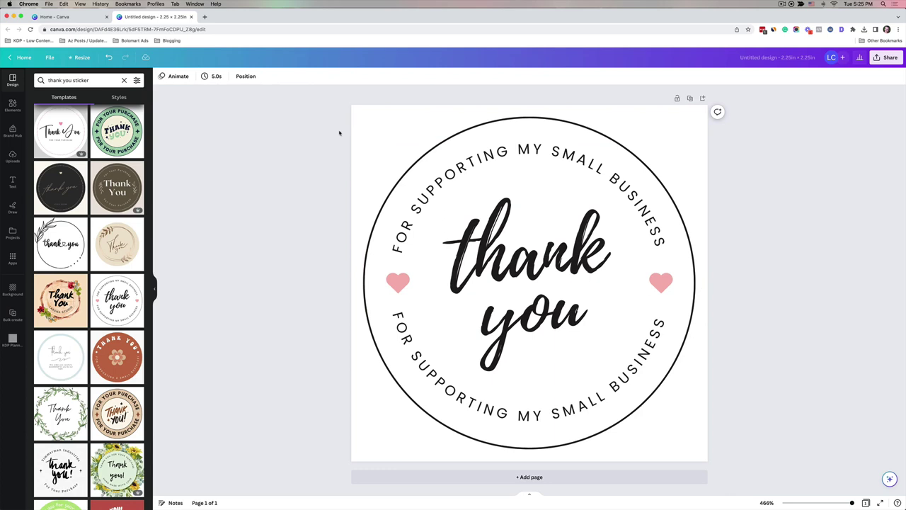
Lock the white background of the sticker page.
left_click(360, 129)
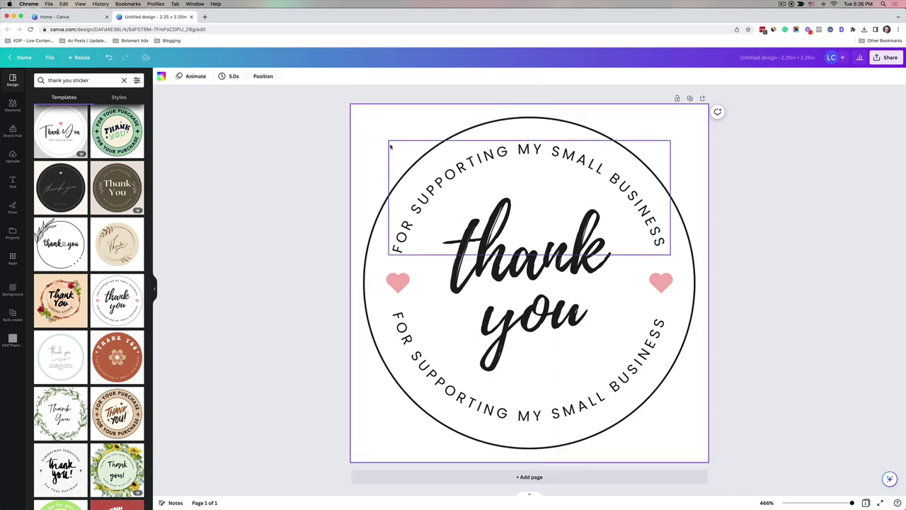
right_click(358, 133)
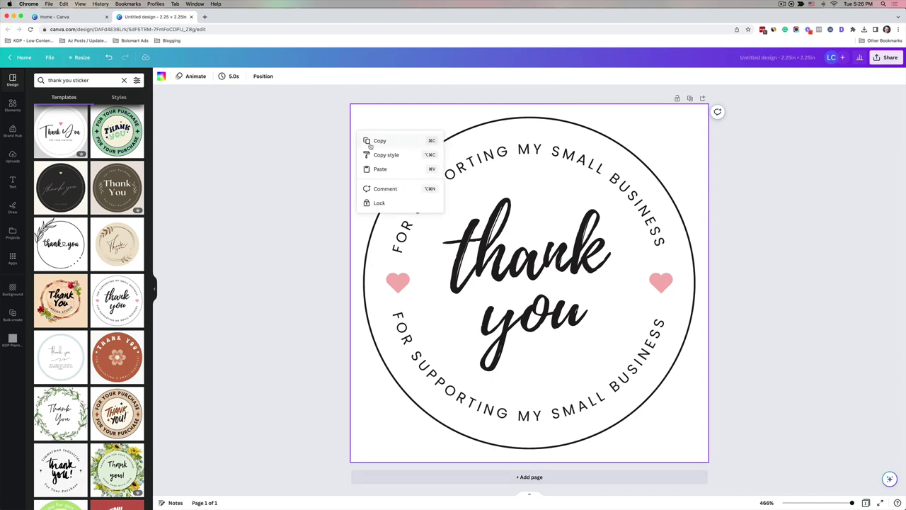
left_click(381, 203)
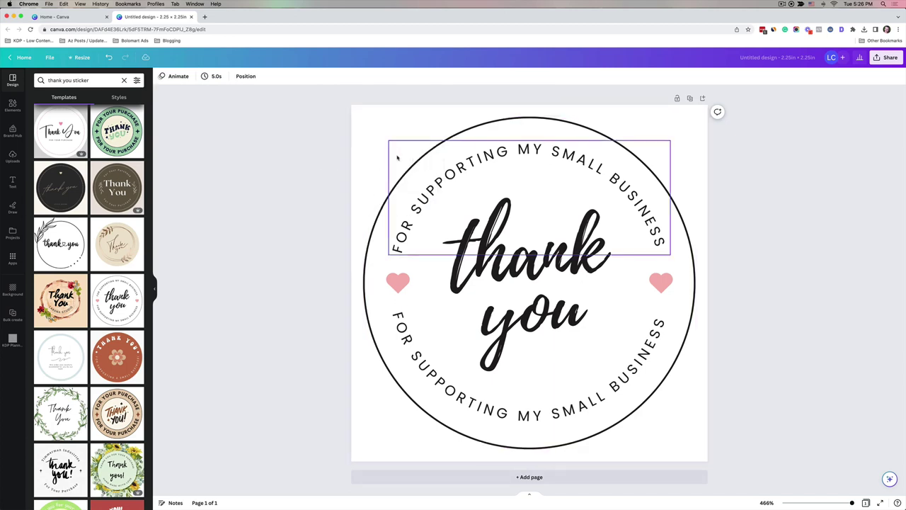
Group all the sticker elements and enlarge the group so its circle reaches the page edges on every side.
left_click_drag(358, 151, 655, 458)
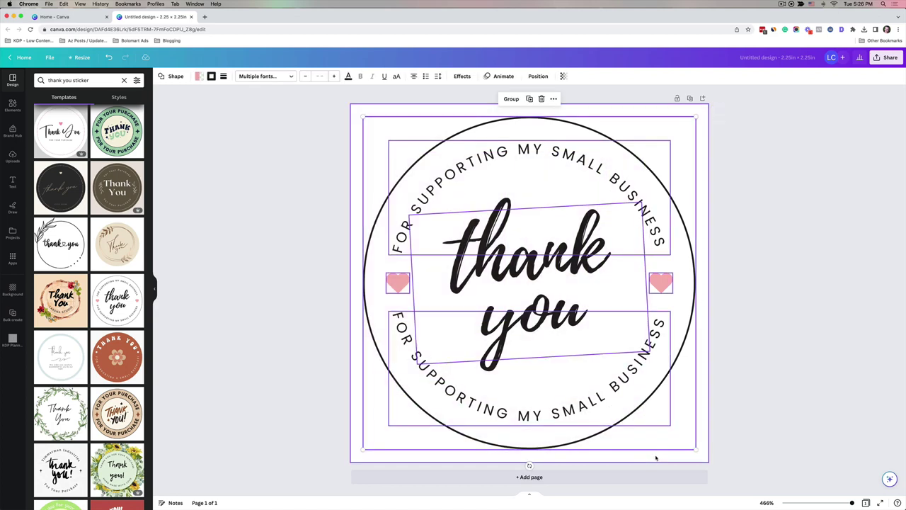
left_click(510, 98)
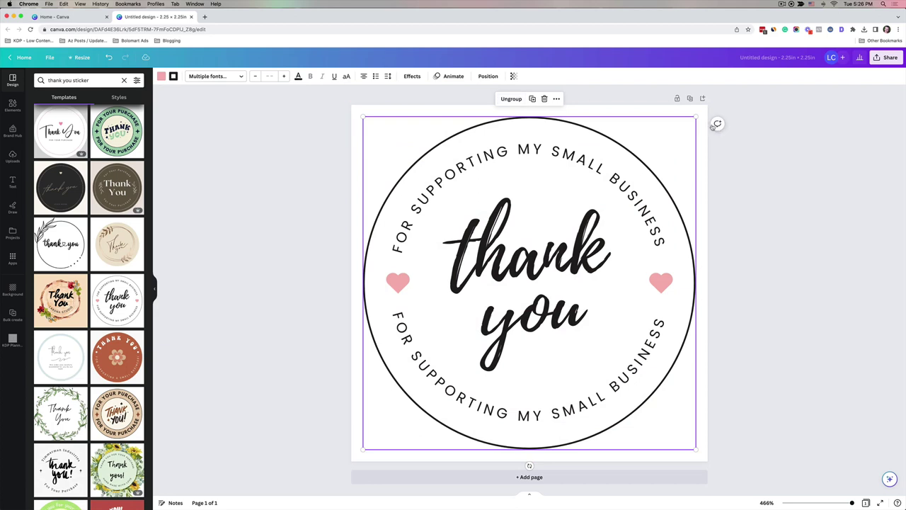
left_click_drag(695, 117, 708, 105)
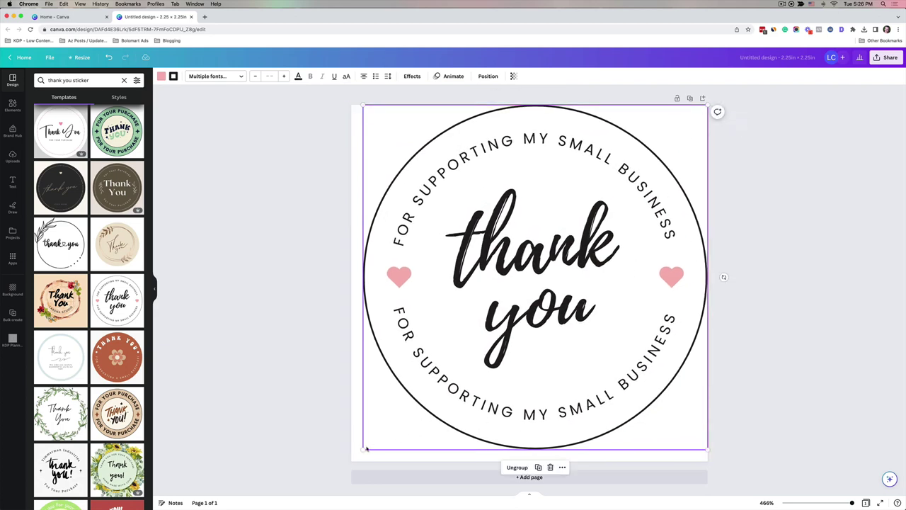
left_click_drag(361, 449, 352, 461)
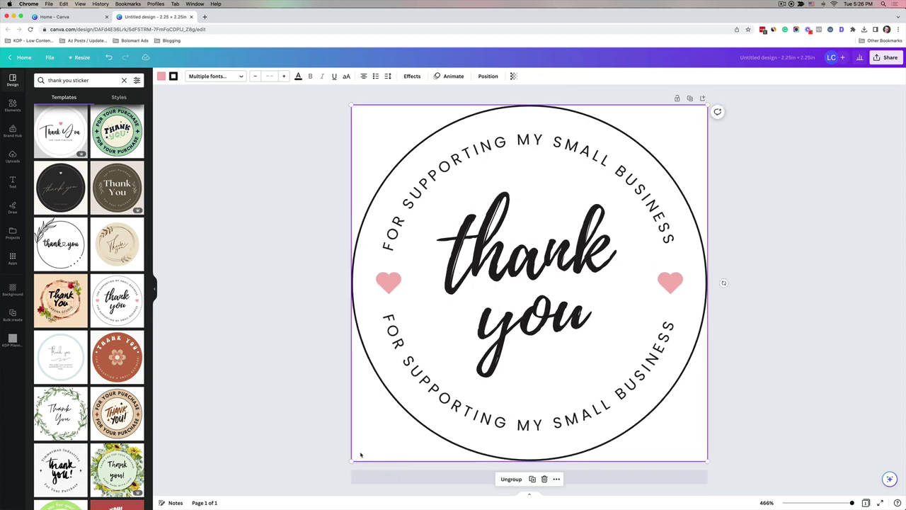
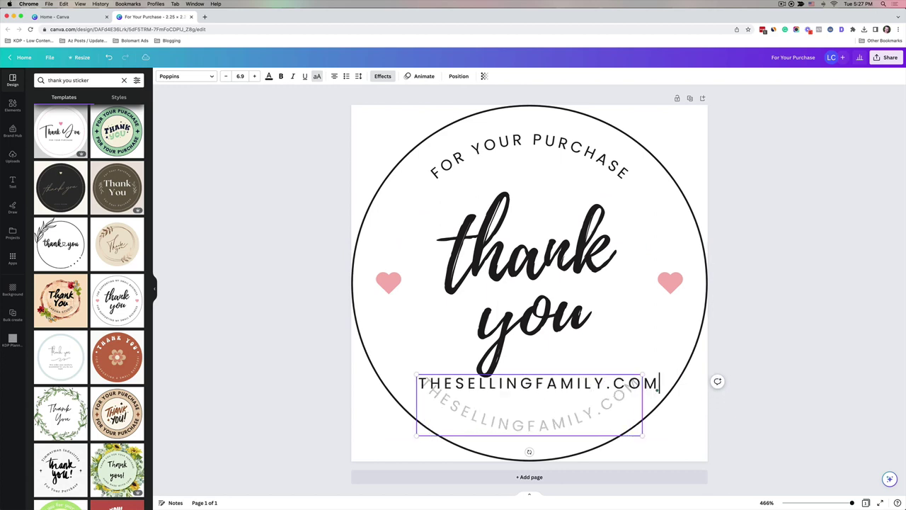
Duplicate the sticker page and delete the black circle outline from page 1.
left_click(209, 354)
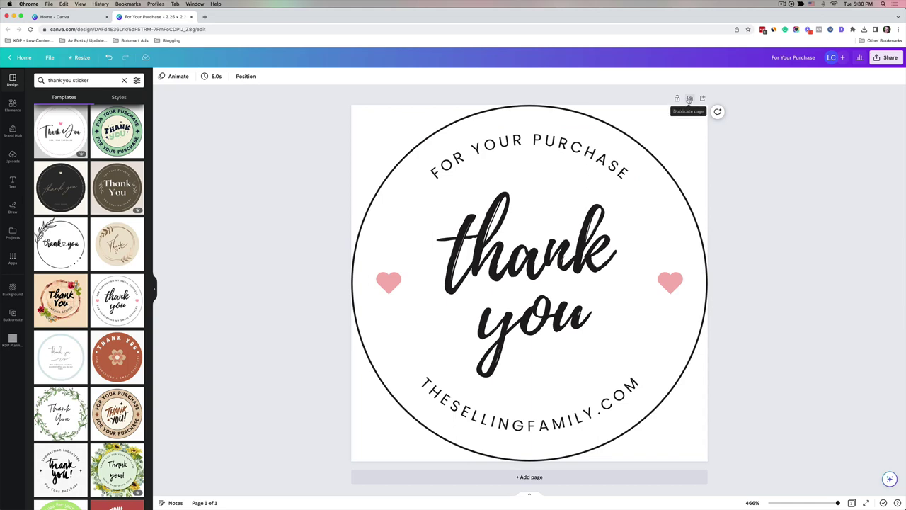
left_click(691, 99)
scroll(395, 175, "up", 5)
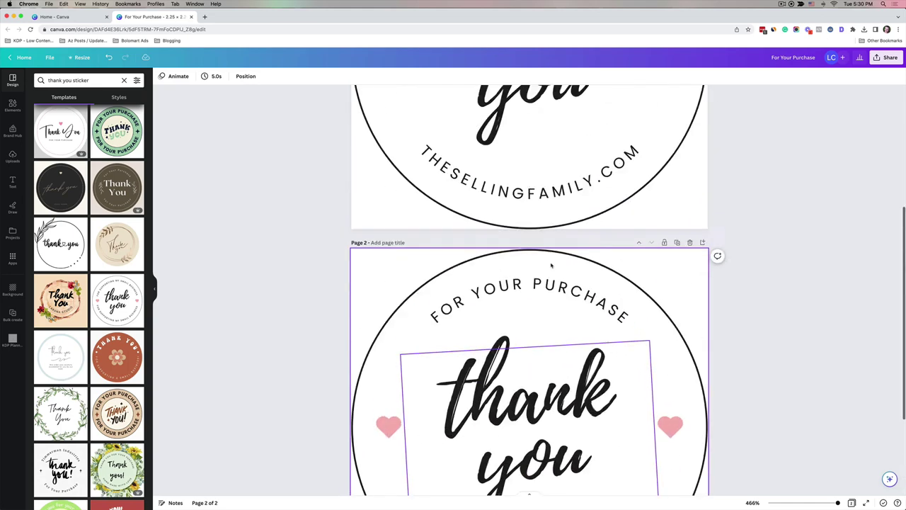
left_click(394, 174)
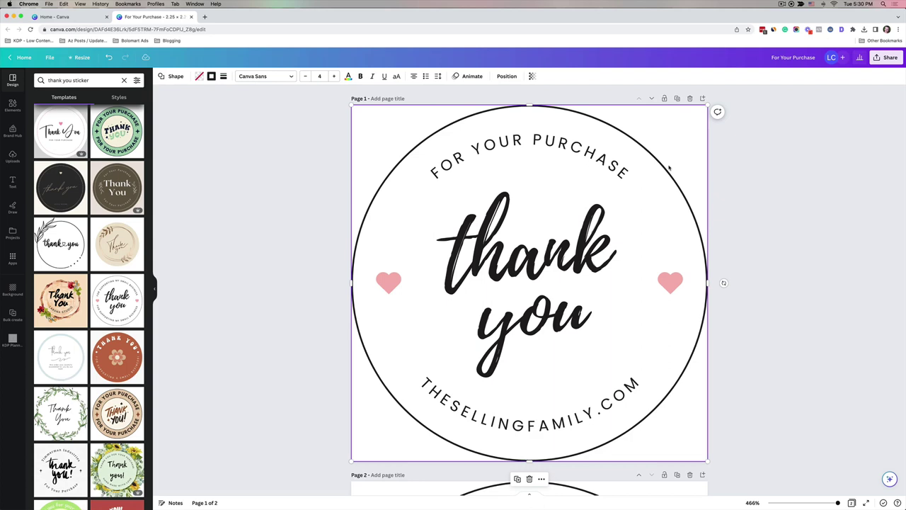
key("Delete")
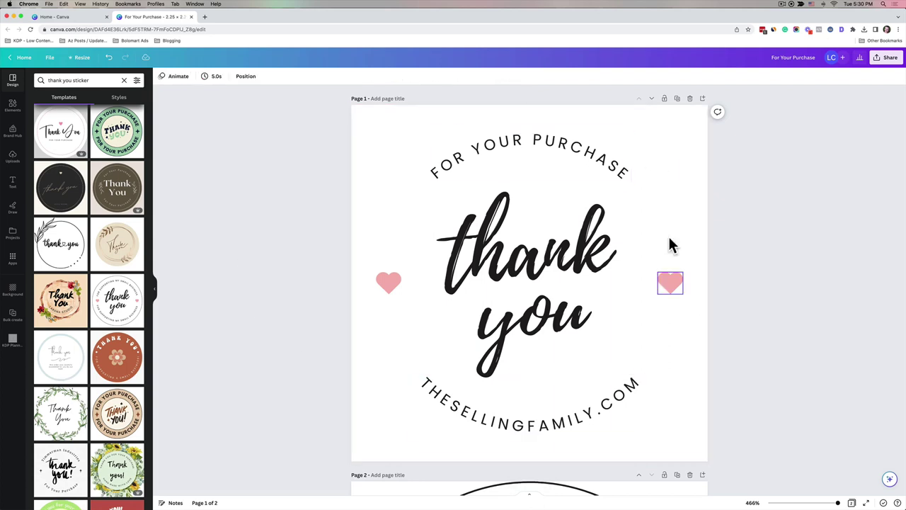
Download only page 1 of the design as a PNG.
left_click(875, 62)
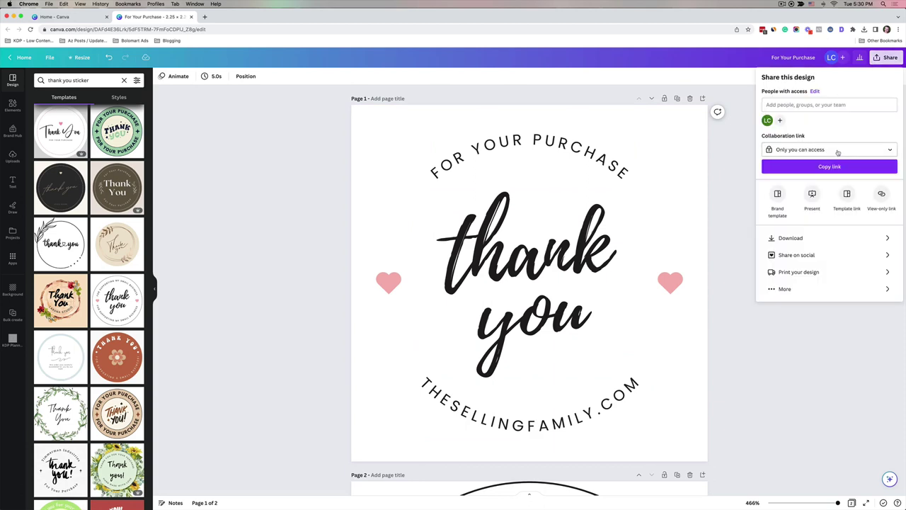
left_click(799, 239)
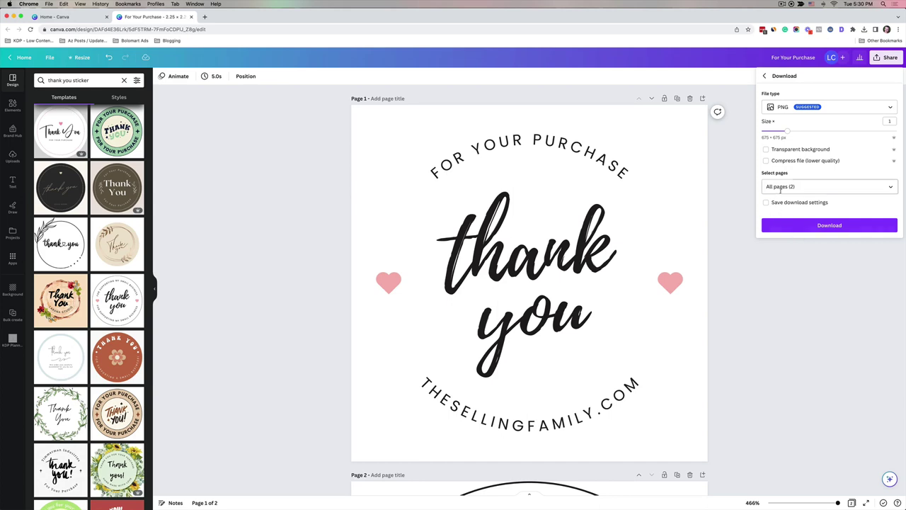
left_click(865, 190)
left_click(890, 206)
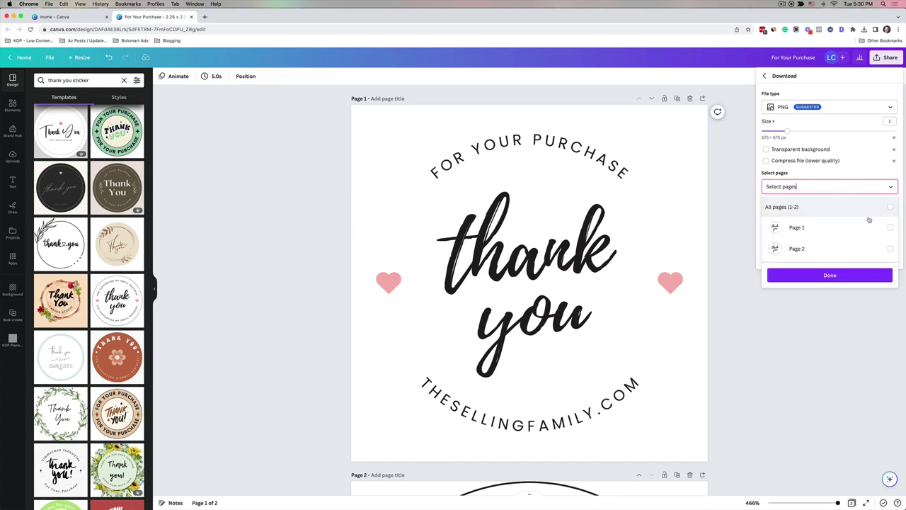
left_click(890, 227)
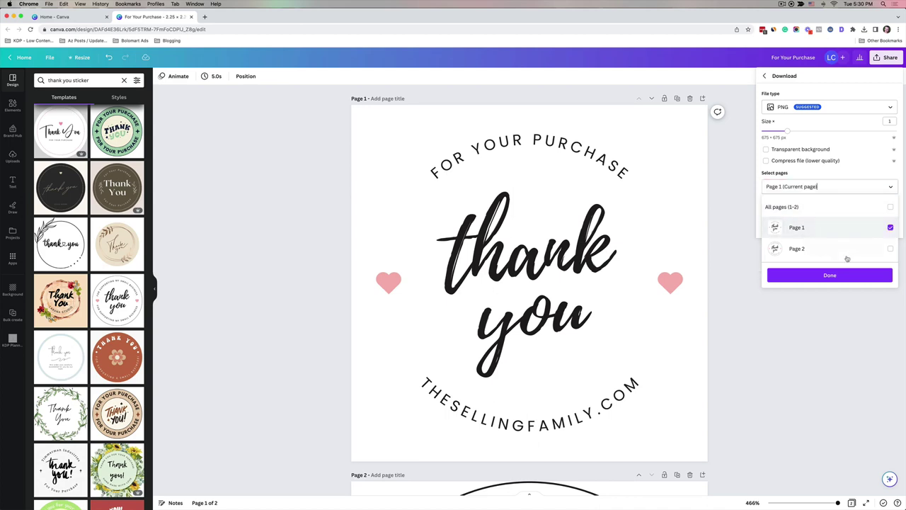
left_click(828, 279)
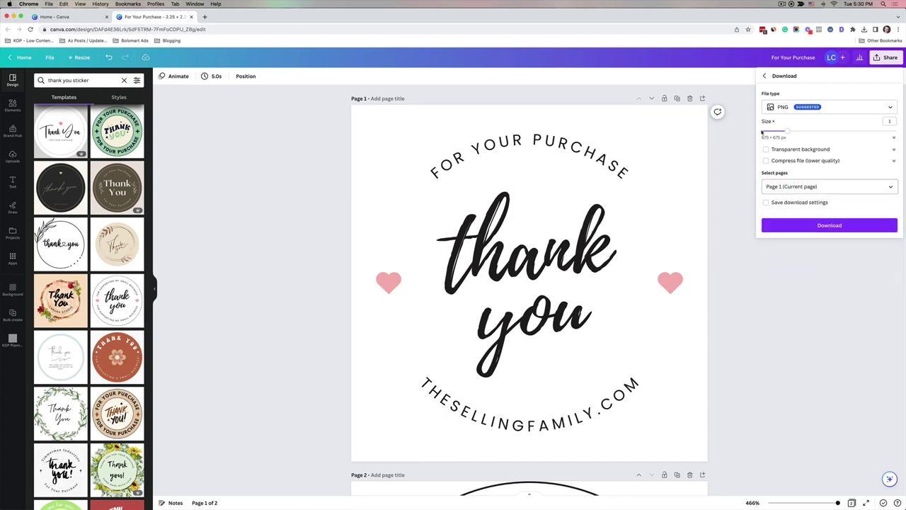
left_click(802, 227)
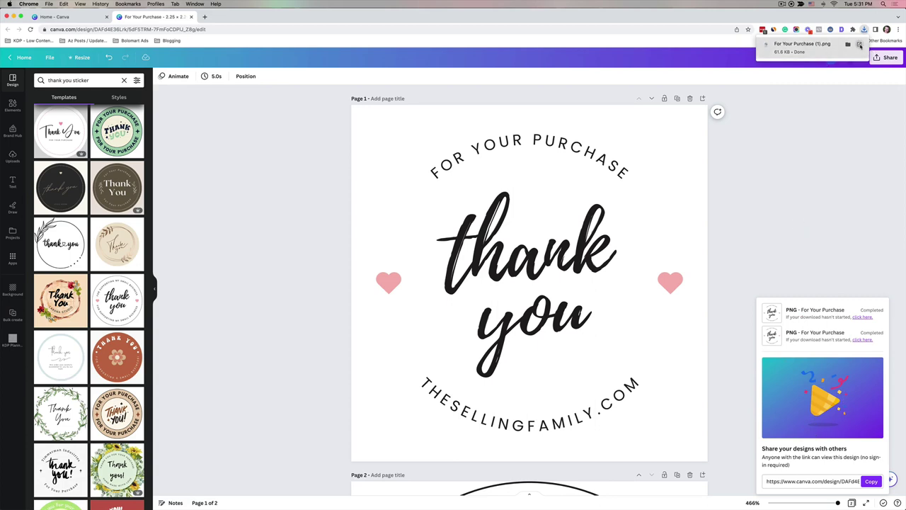
Open the downloaded PNG in Preview, print one copy on the ROLLO printer with 2.25 in Round sticker paper, and close the file.
left_click(860, 45)
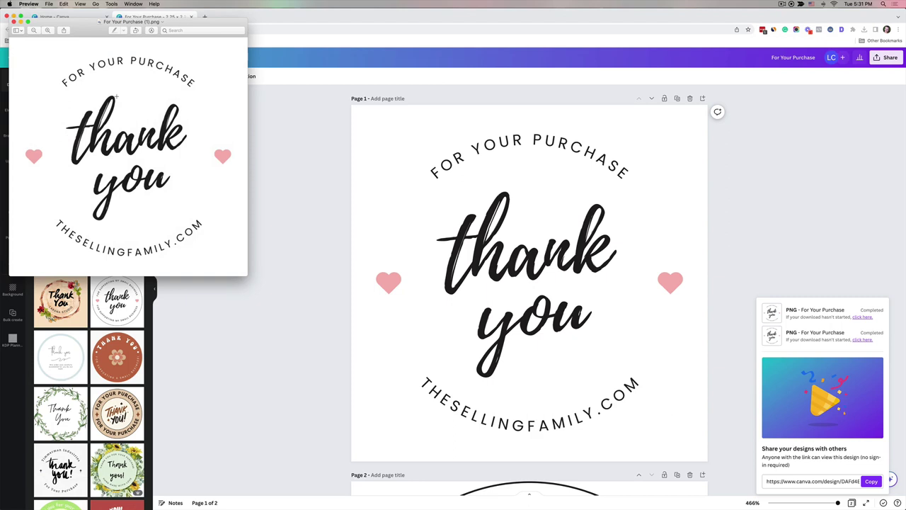
key("super+p")
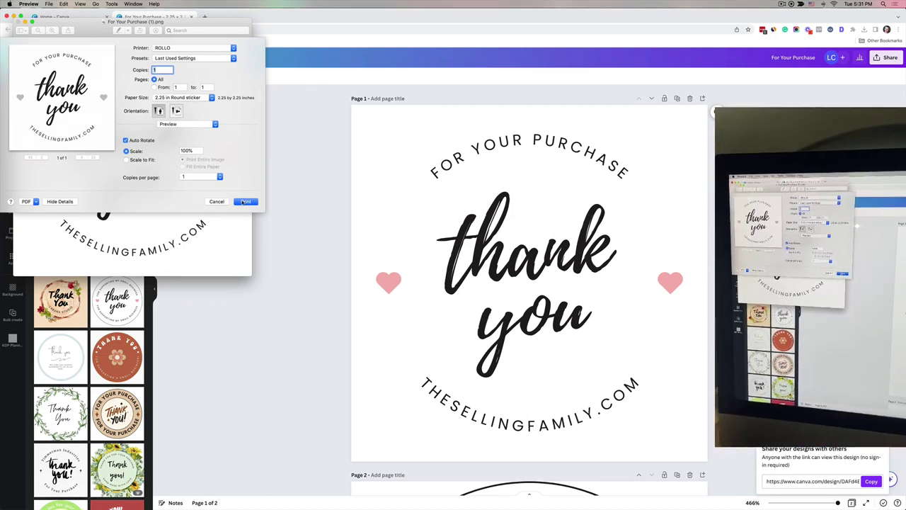
left_click(244, 202)
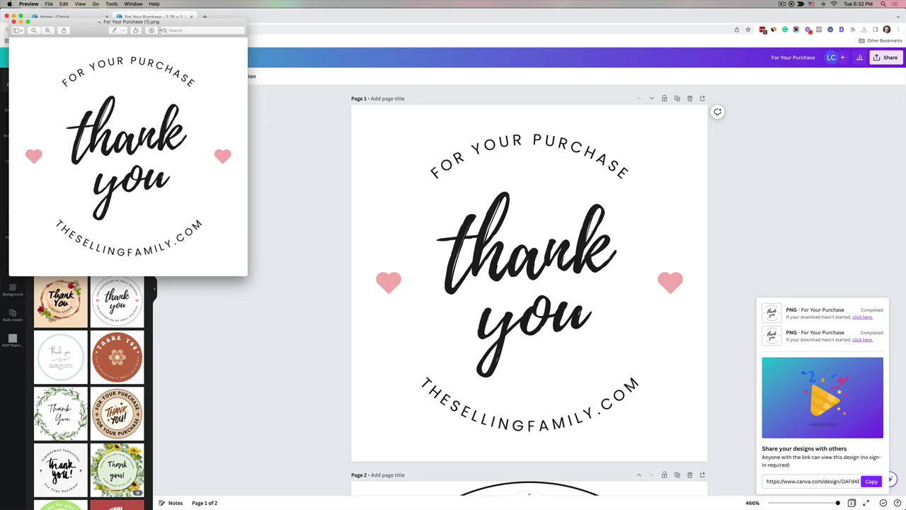
left_click(13, 22)
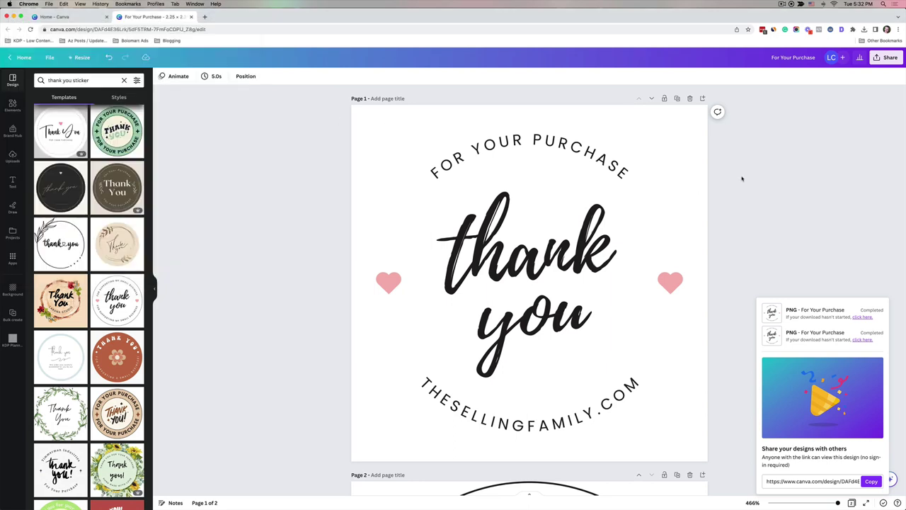
scroll(742, 179, "down", 3)
scroll(742, 179, "up", 3)
scroll(742, 178, "up", 1)
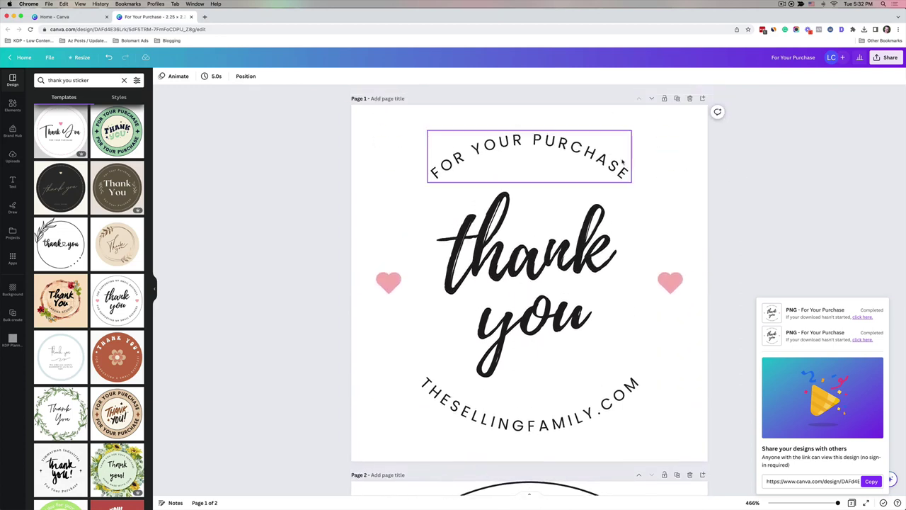
scroll(625, 249, "down", 5)
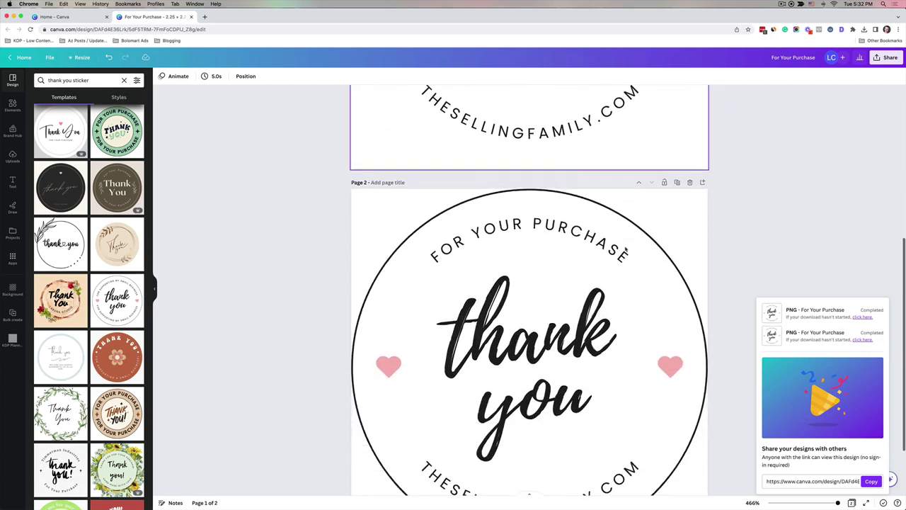
Duplicate page 2, the thank-you sticker that still has its black circle outline.
scroll(625, 249, "up", 5)
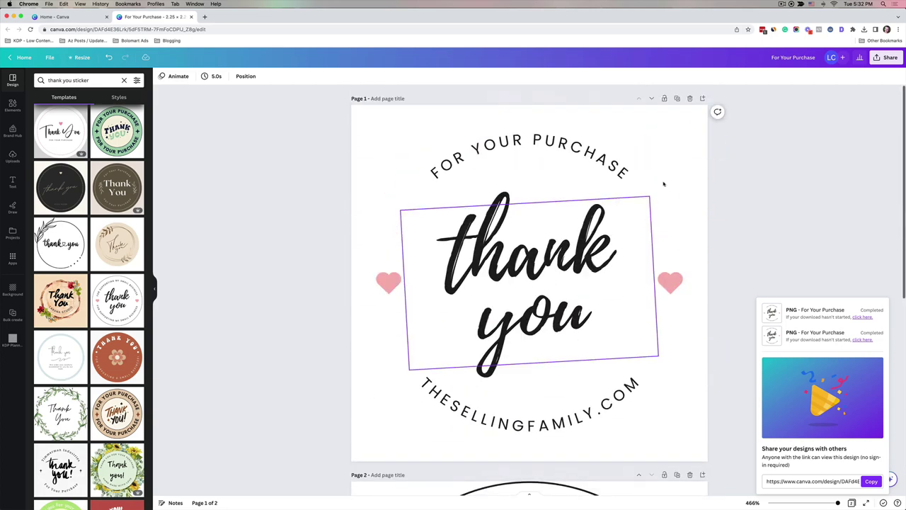
scroll(676, 101, "down", 5)
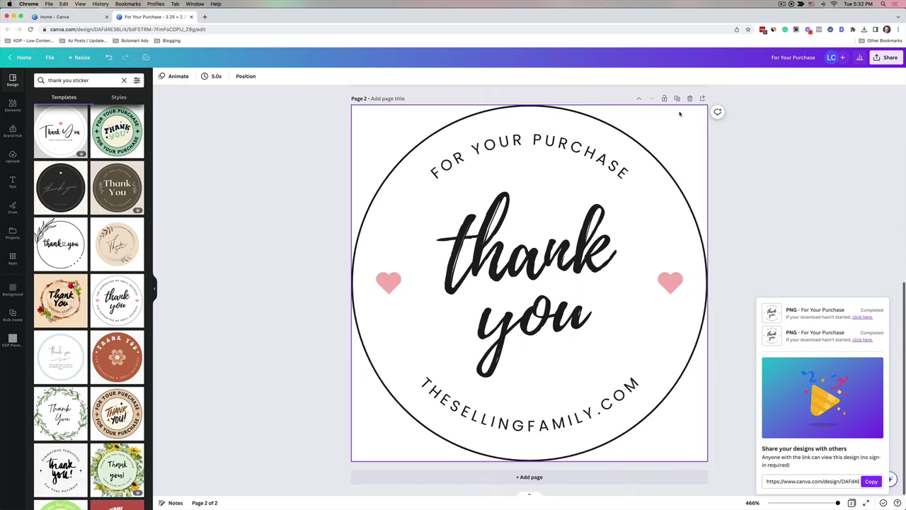
left_click(677, 100)
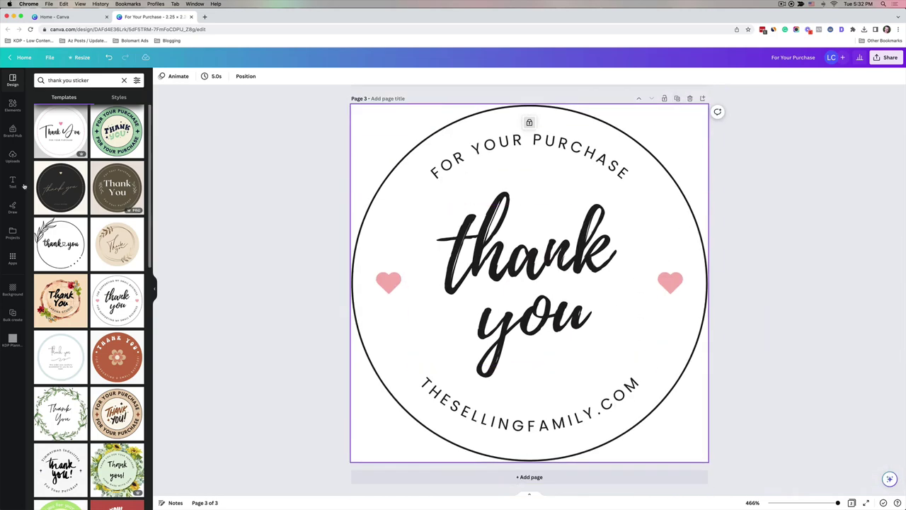
Find the pink "Thank you for your order" sticker template with the line-art flower and add it as a new page.
scroll(92, 301, "down", 15)
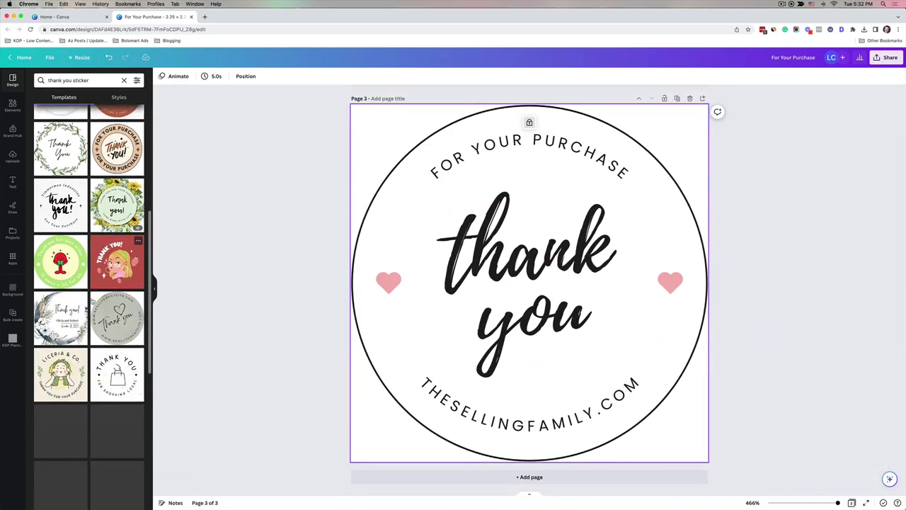
scroll(91, 301, "down", 2)
scroll(92, 301, "up", 3)
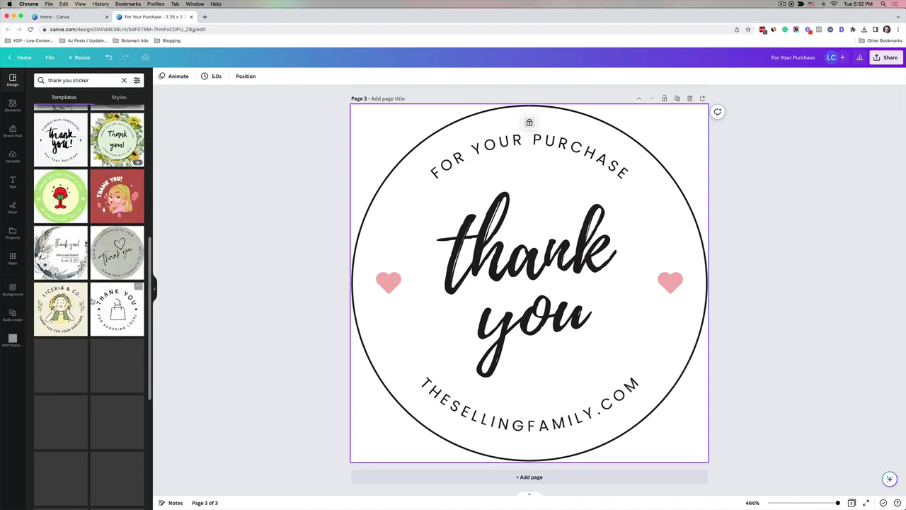
scroll(92, 300, "down", 5)
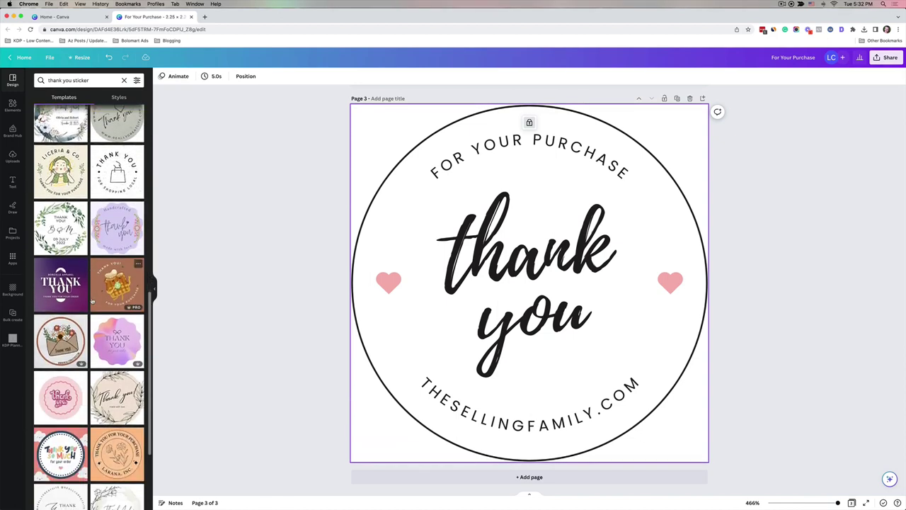
scroll(91, 301, "up", 1)
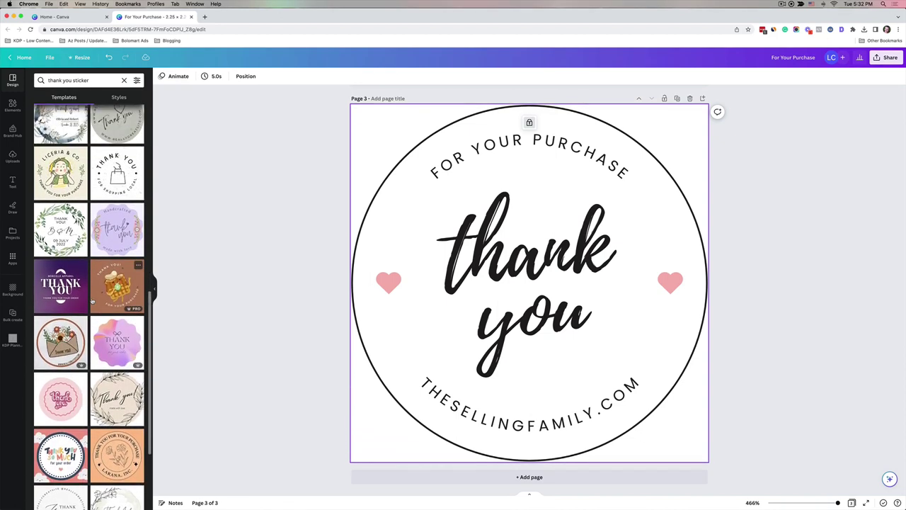
scroll(92, 301, "down", 8)
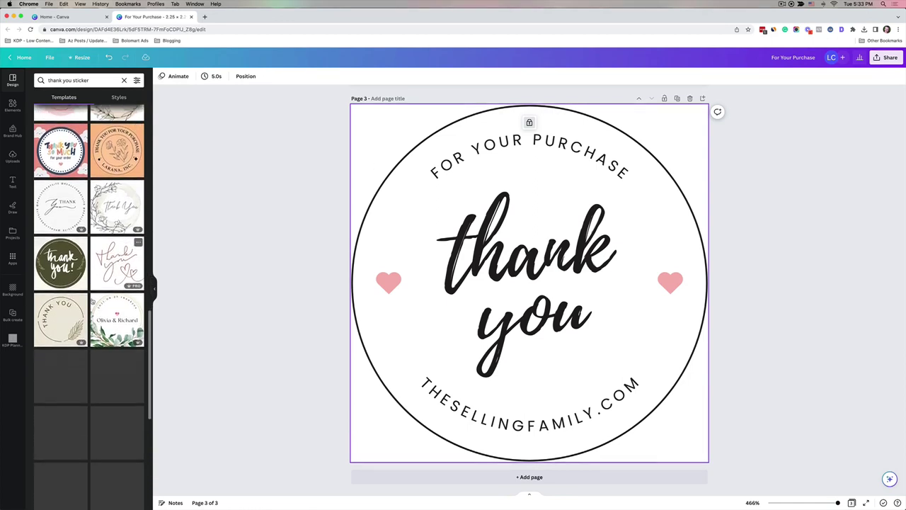
scroll(91, 301, "down", 5)
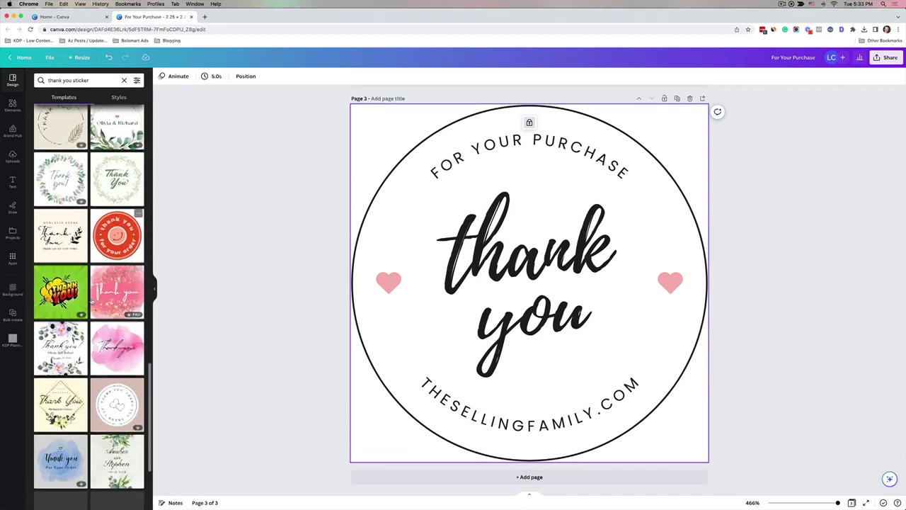
scroll(91, 301, "down", 5)
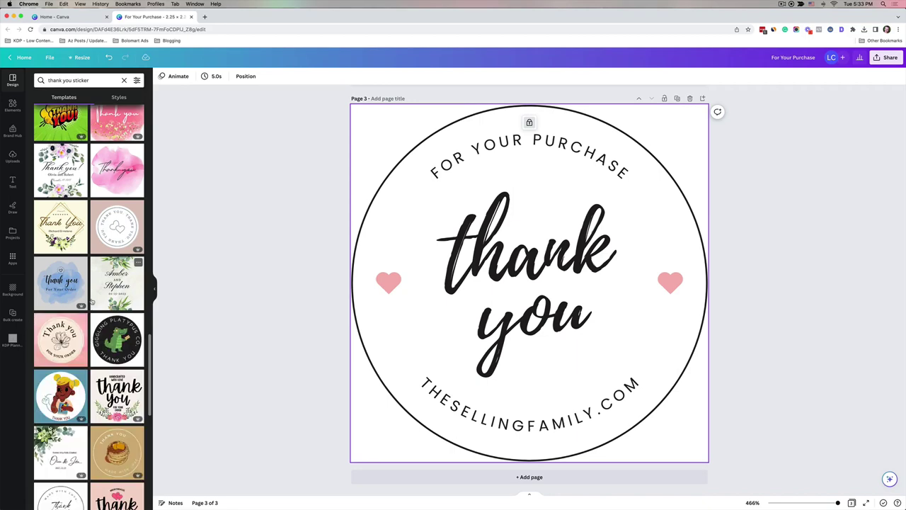
scroll(93, 301, "down", 2)
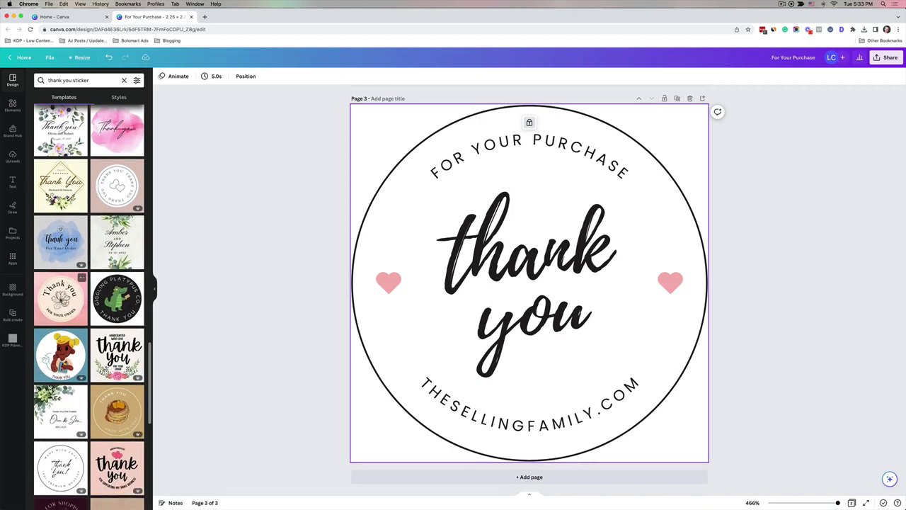
left_click(71, 298)
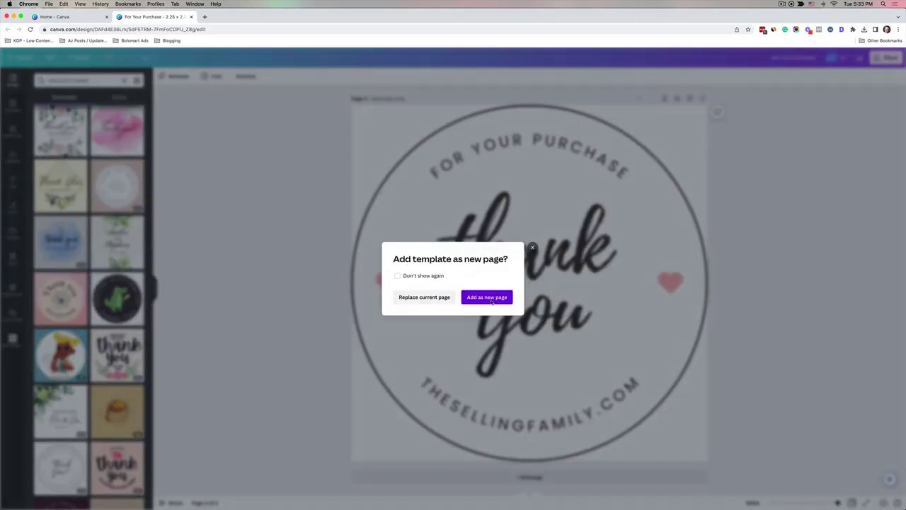
left_click(488, 298)
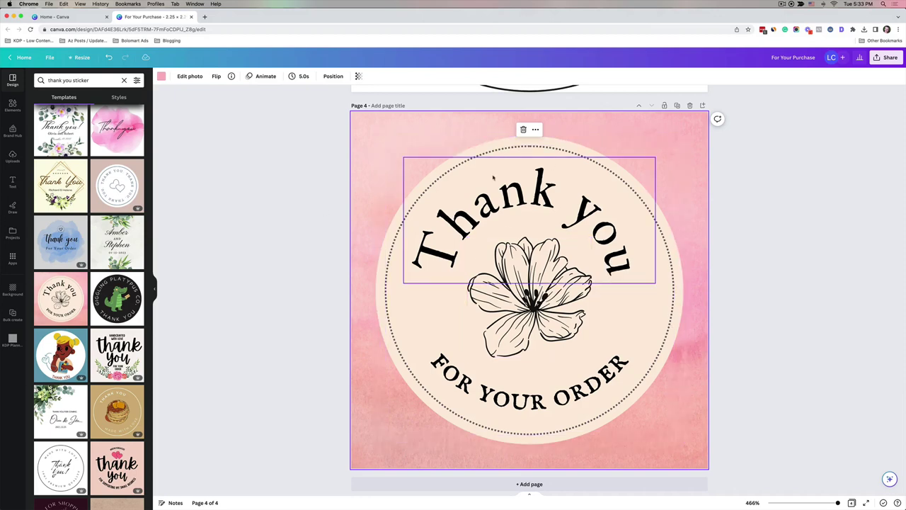
Delete both curved texts, the "thank you" lettering and the two hearts from page 3, keeping only the black circle.
scroll(594, 280, "up", 15)
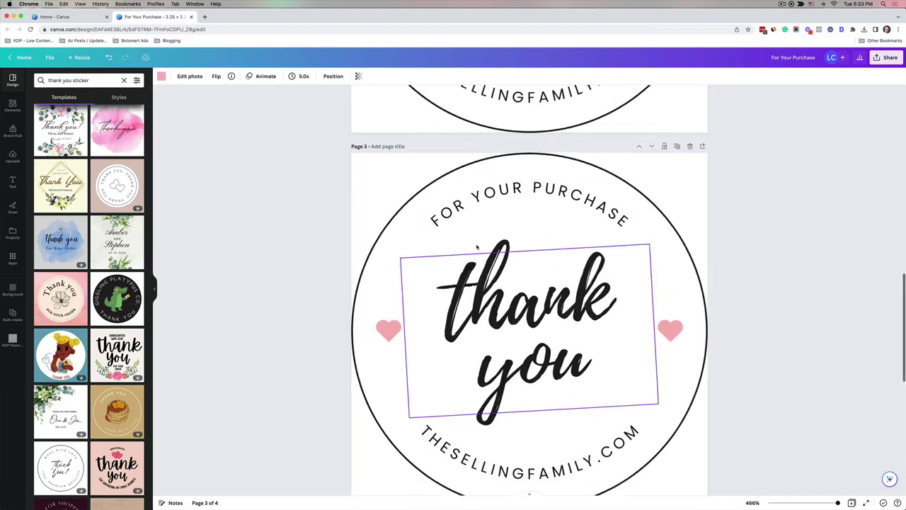
scroll(477, 247, "up", 5)
scroll(564, 259, "down", 8)
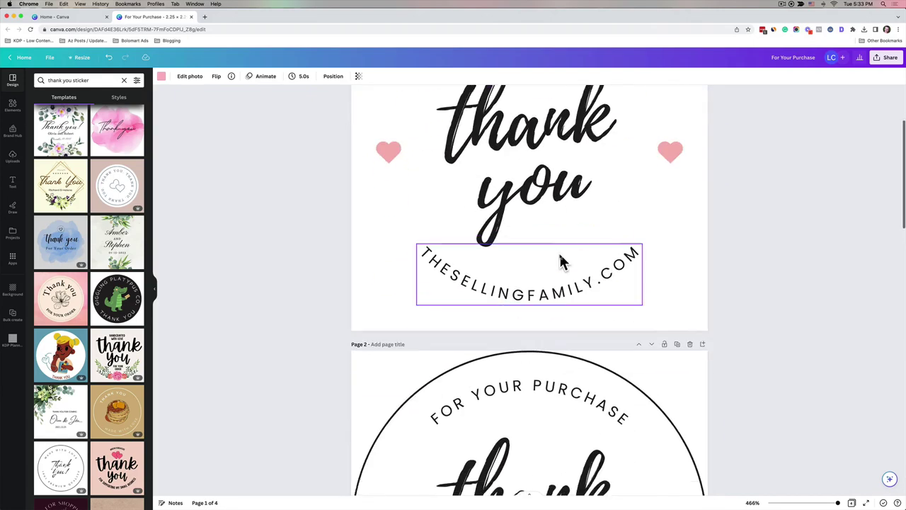
scroll(608, 342, "down", 10)
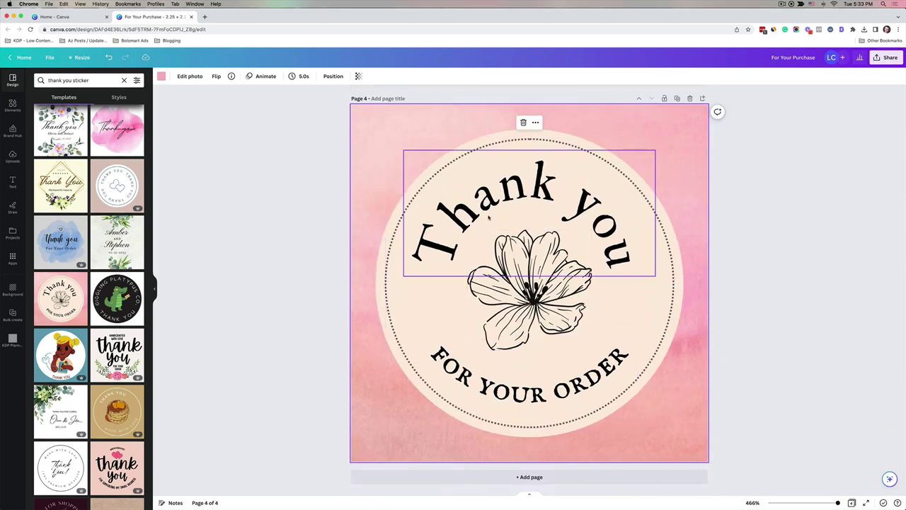
scroll(506, 262, "up", 5)
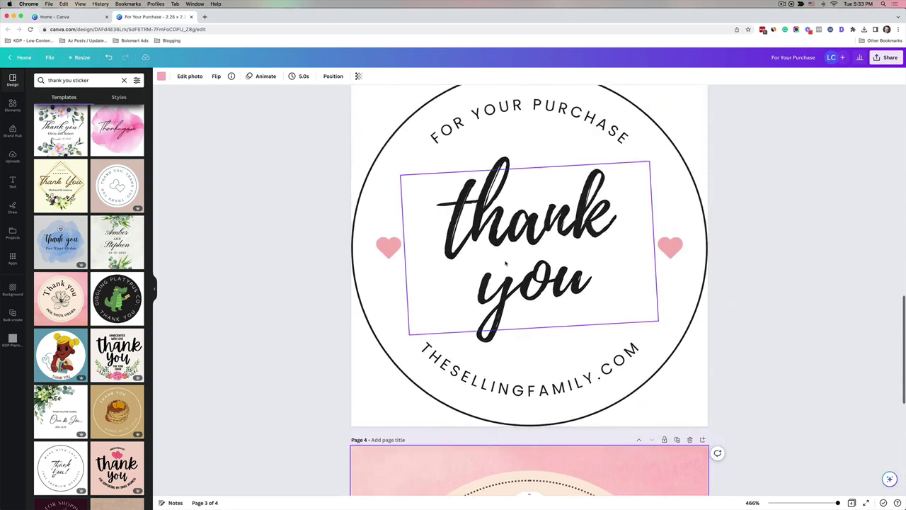
scroll(505, 263, "up", 2)
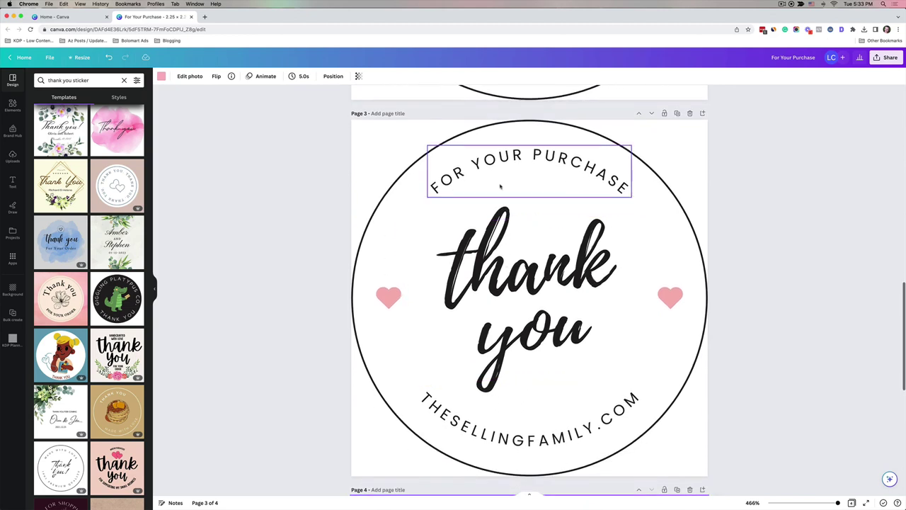
left_click(487, 168)
left_click(419, 242, "shift")
left_click(388, 298, "shift")
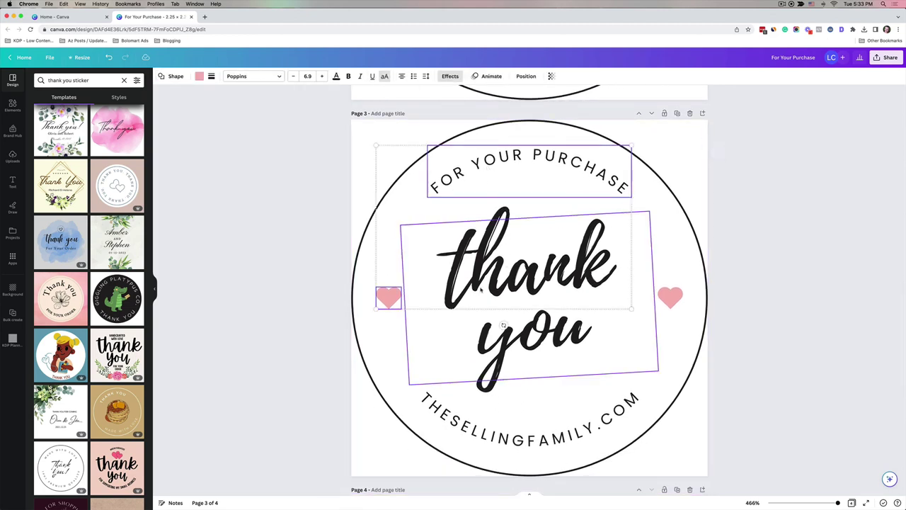
left_click(671, 297, "shift")
left_click(571, 425, "shift")
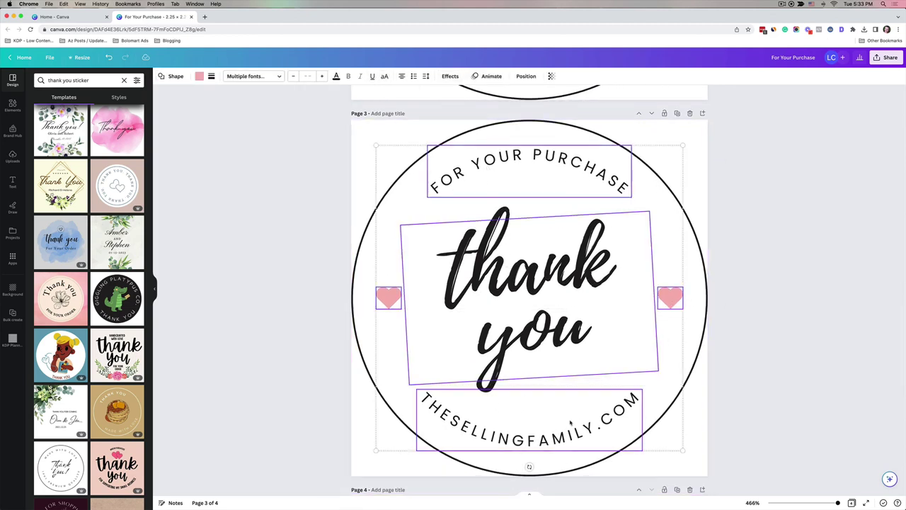
key("Delete")
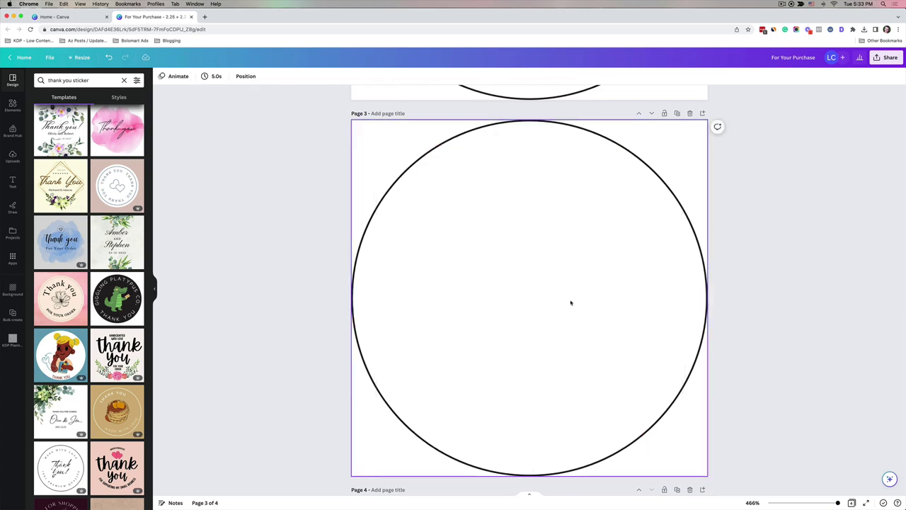
Copy the "Thank you" text, the flower and the "FOR YOUR ORDER" text from page 4 into the circle on page 3.
scroll(571, 303, "down", 10)
left_click(451, 240)
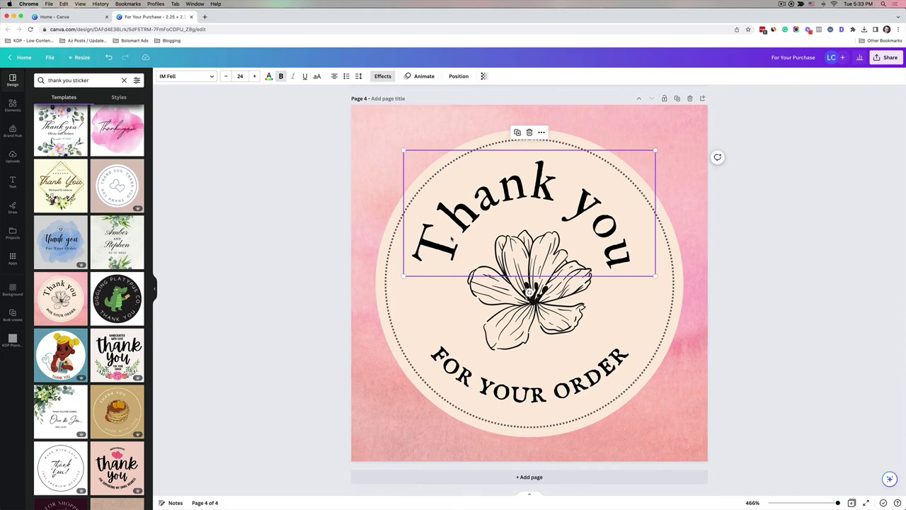
left_click(512, 279, "shift")
left_click(517, 372, "shift")
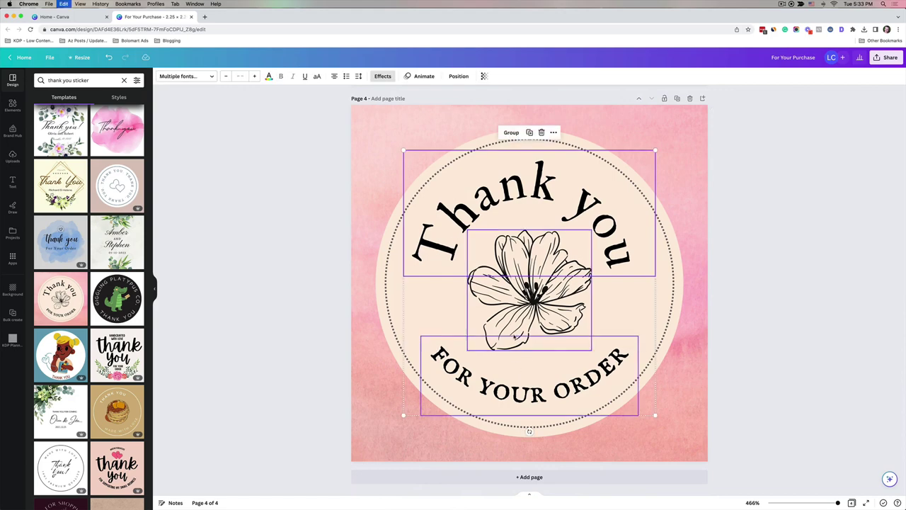
scroll(515, 337, "up", 5)
left_click(515, 296)
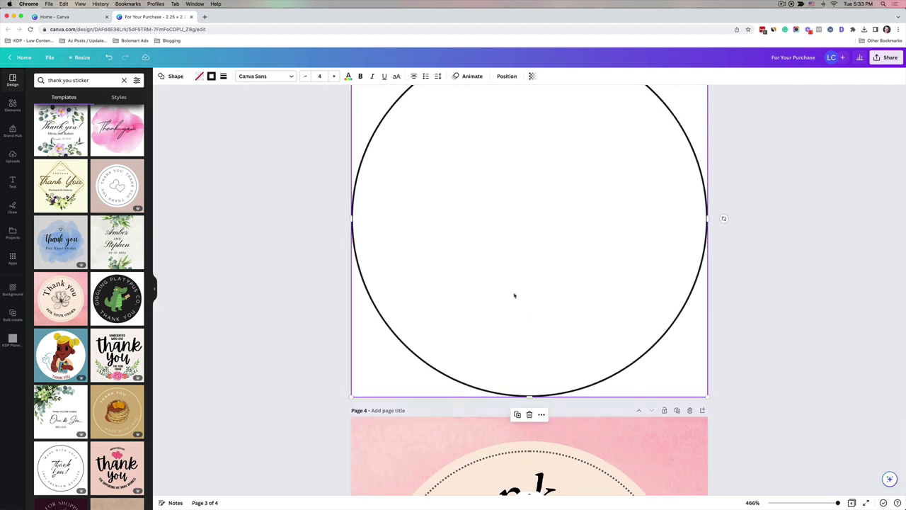
scroll(515, 296, "up", 3)
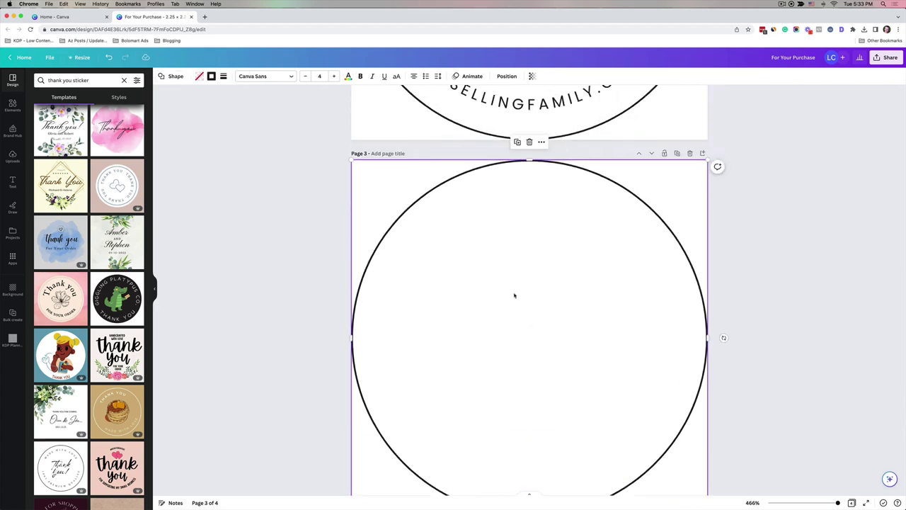
key("super+v")
scroll(514, 296, "down", 2)
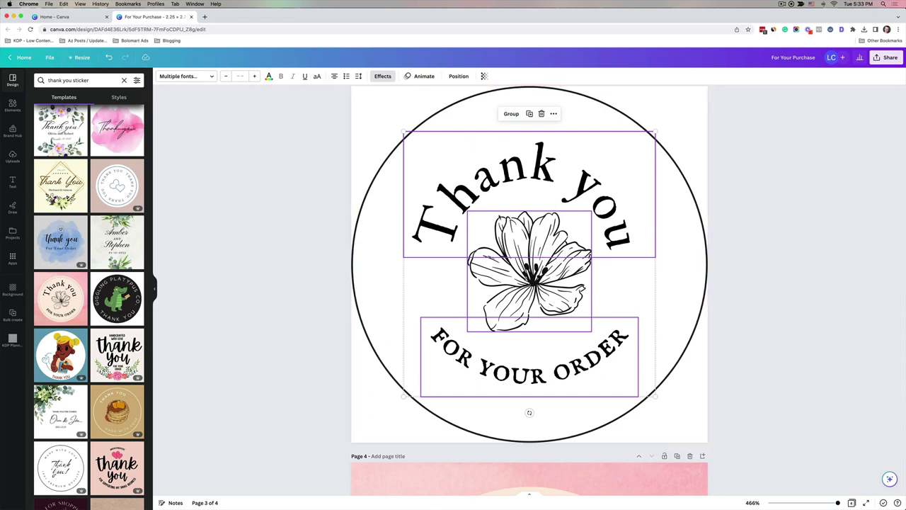
Group the pasted texts and flower on page 3 and enlarge the group to about 2.2 by 2.4 in to fill the circle.
left_click(506, 117)
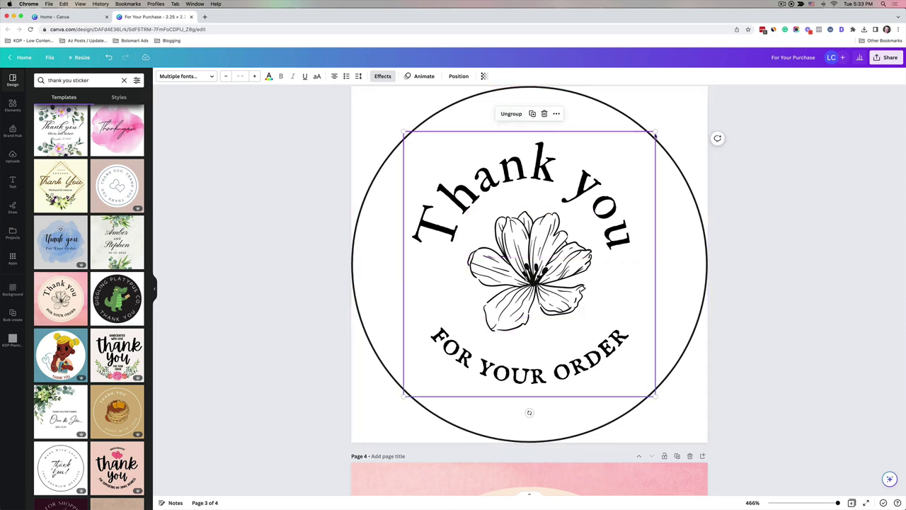
left_click_drag(655, 131, 702, 86)
left_click_drag(404, 396, 347, 439)
left_click(659, 190)
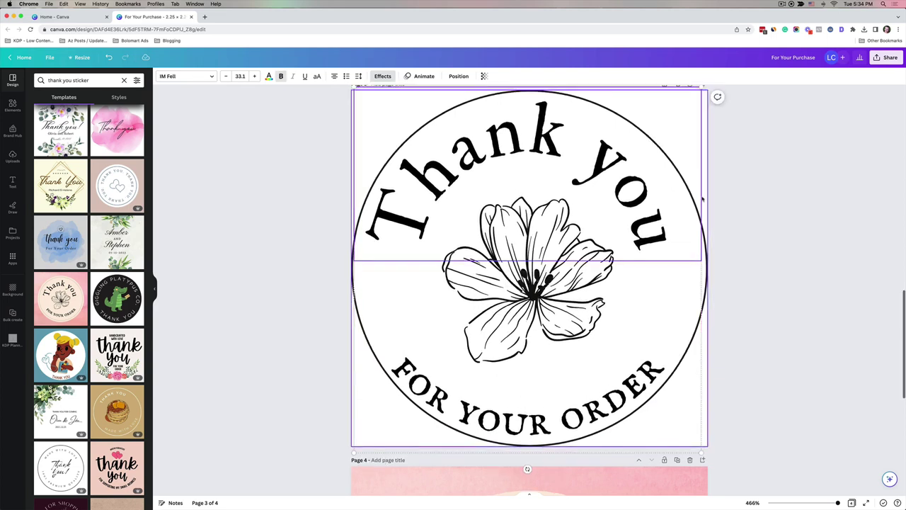
scroll(659, 190, "up", 2)
left_click_drag(704, 132, 711, 130)
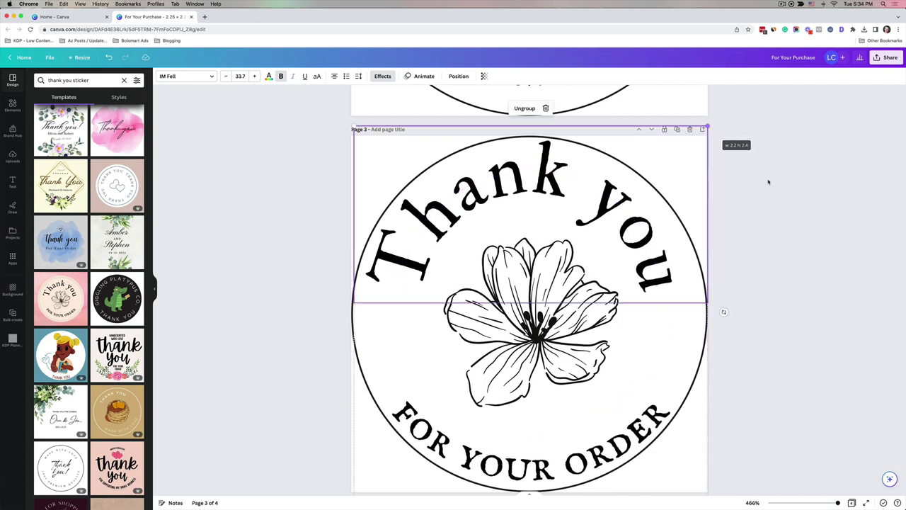
left_click(861, 286)
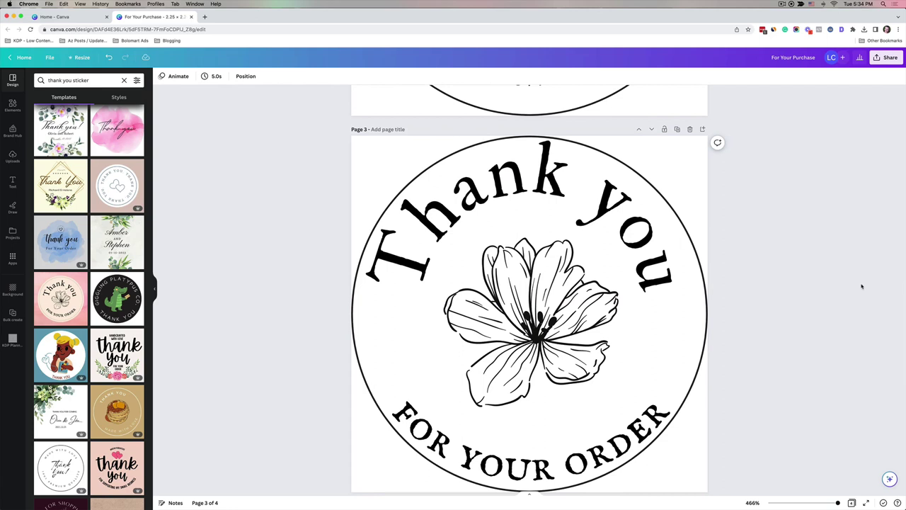